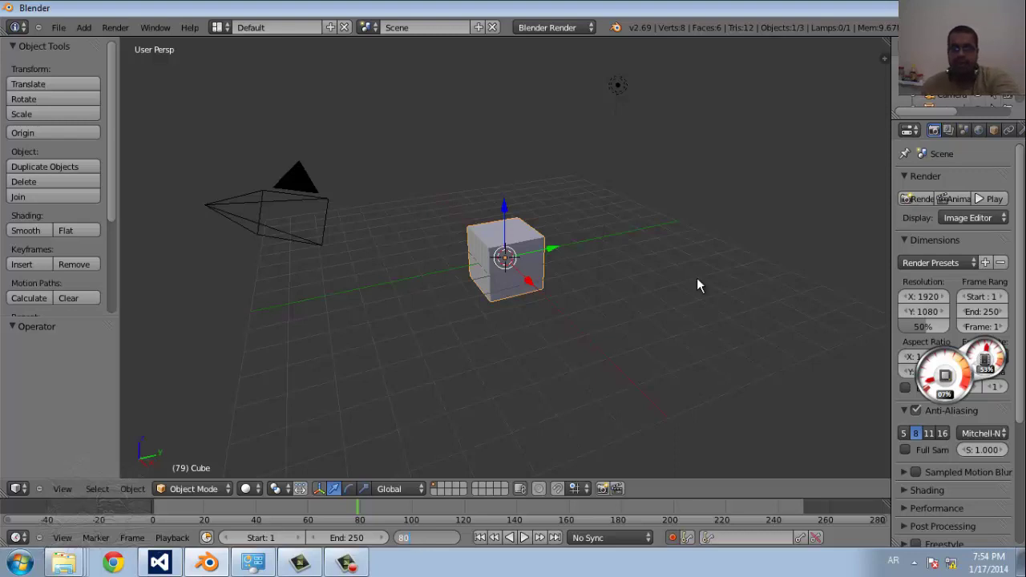
Step: Auto-key the cube at frame 80 moved, rotated -49° and scaled to 0.803, then moved again at frame 153
key("Return")
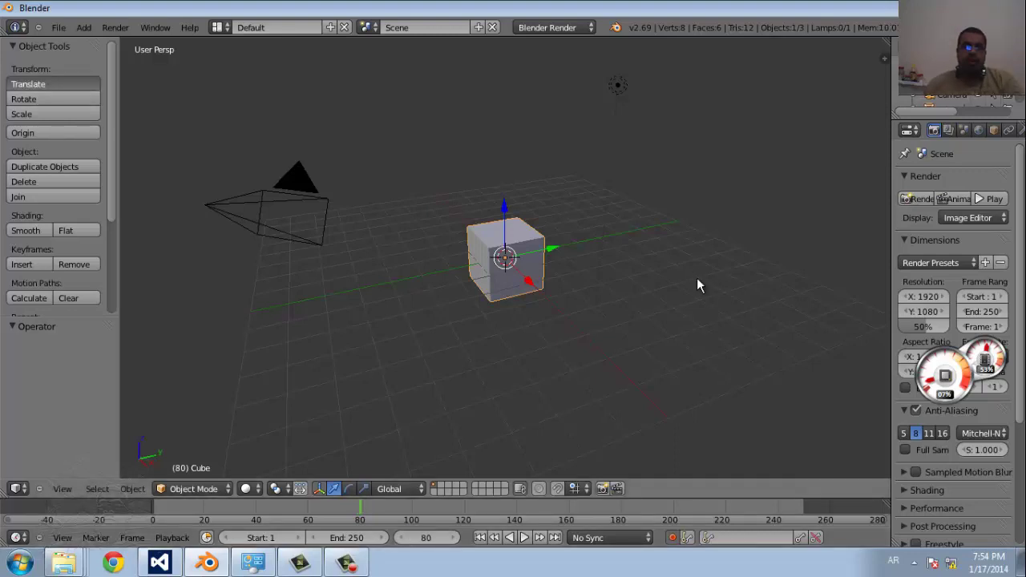
key("g")
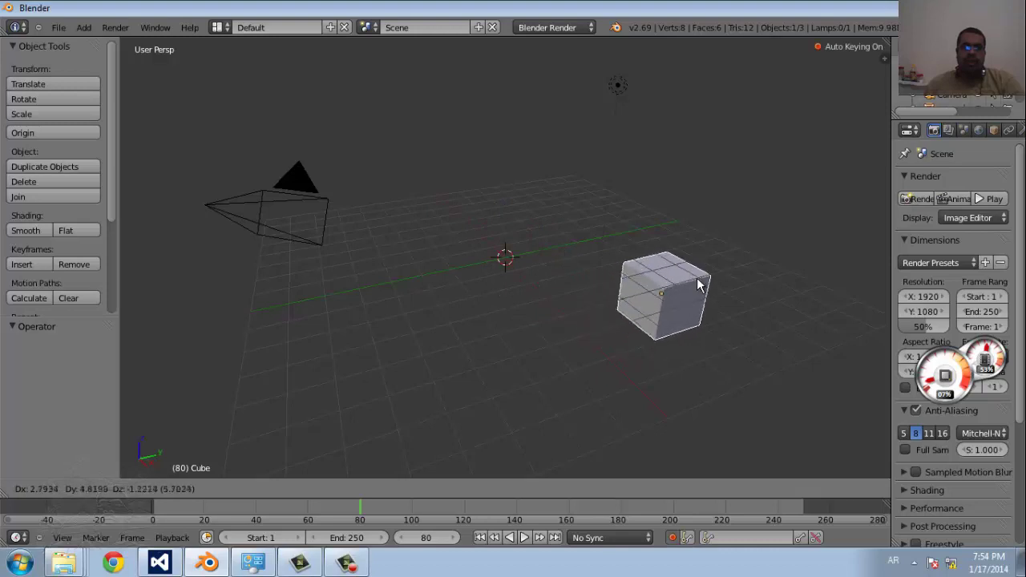
left_click(697, 284)
key("r")
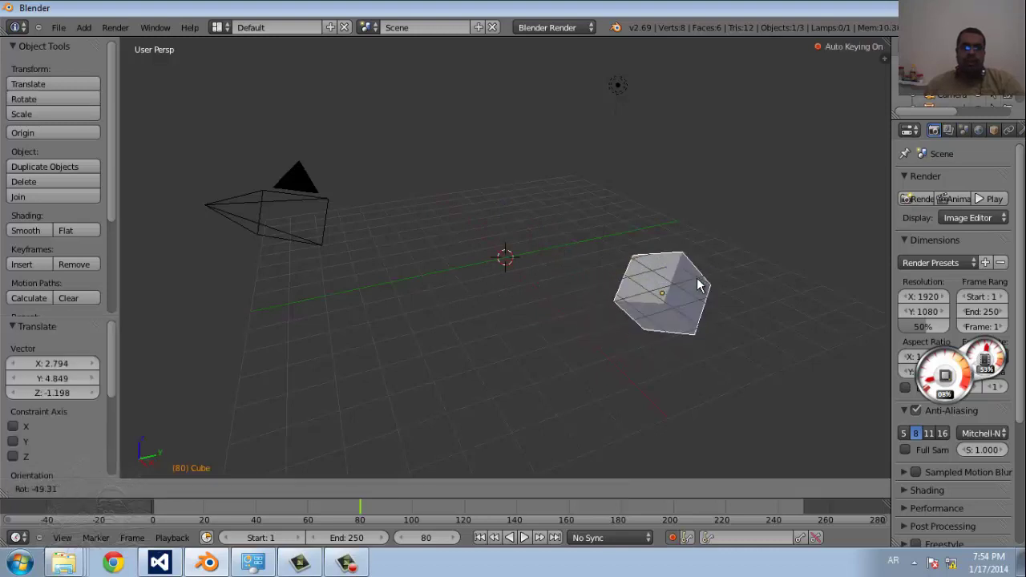
left_click(697, 284)
key("s")
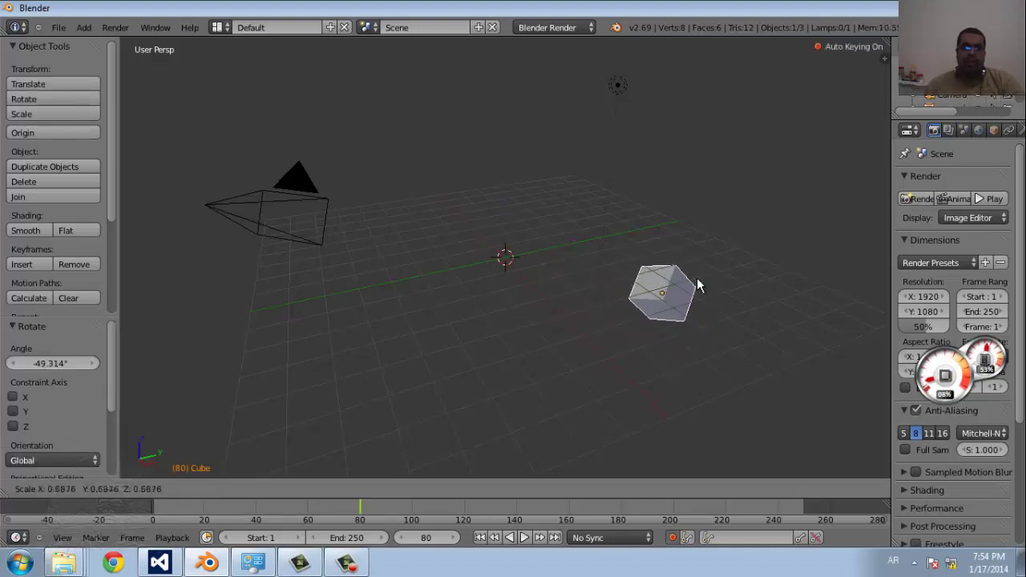
left_click(697, 284)
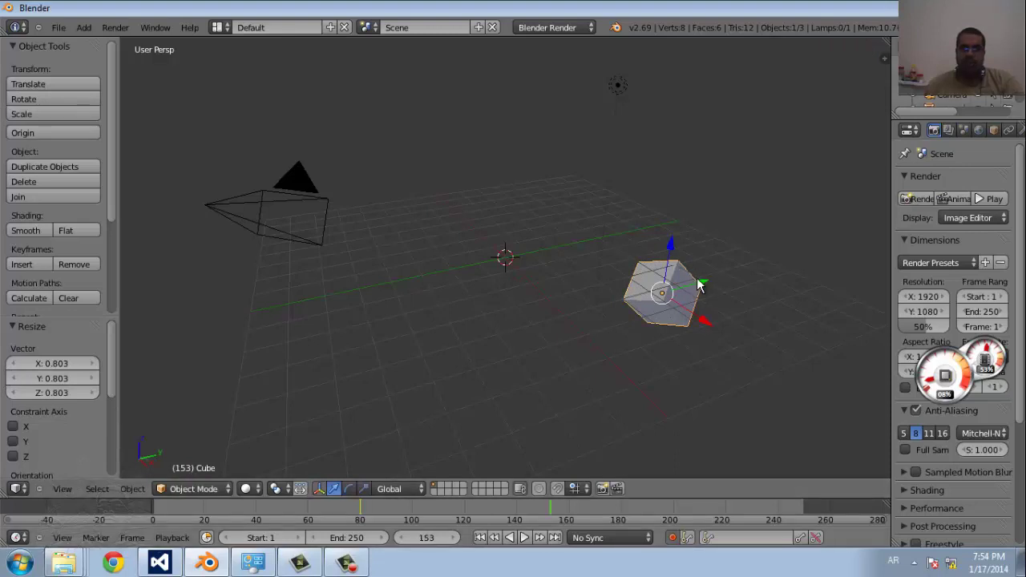
key("g")
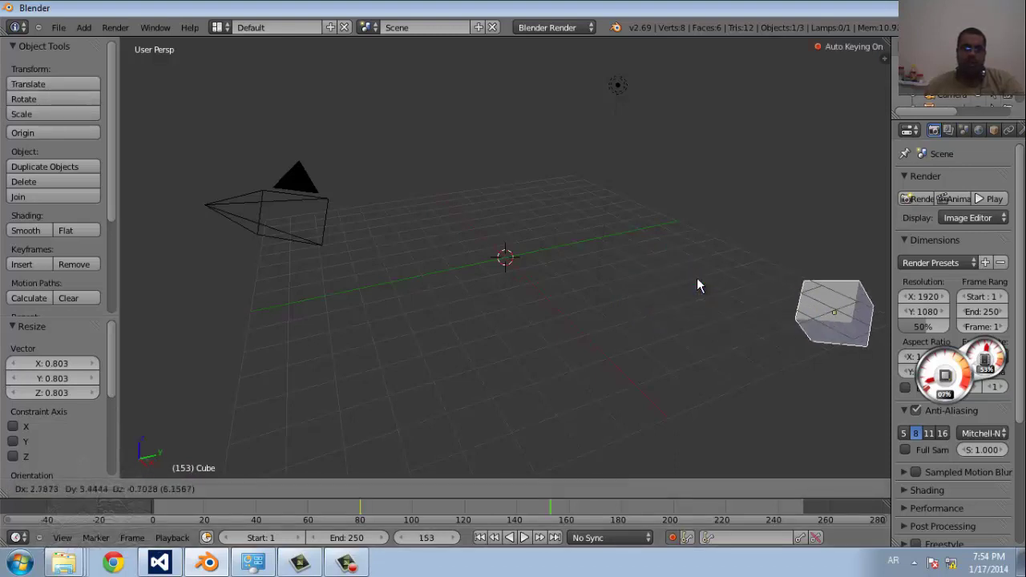
left_click(697, 285)
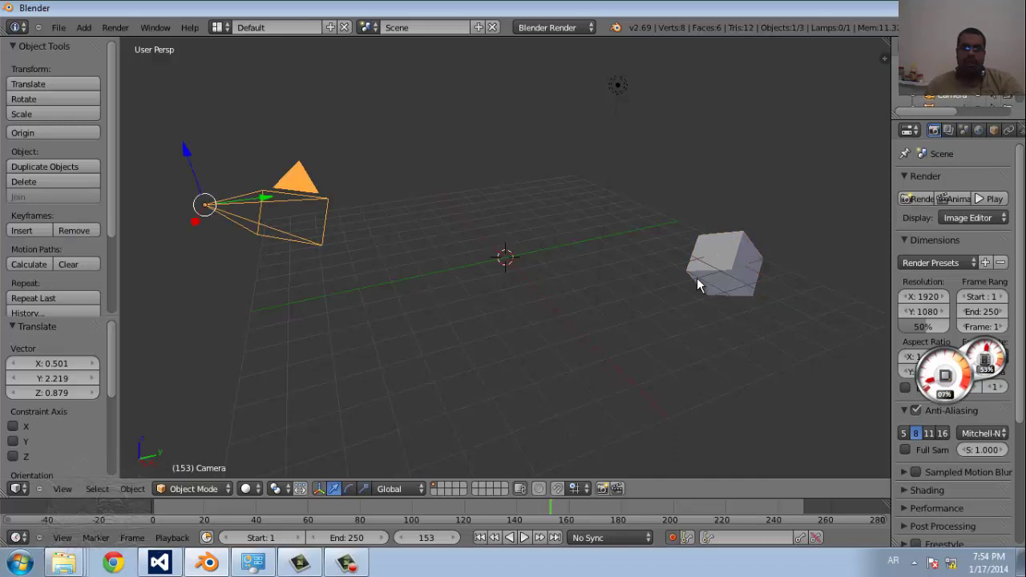
Step: Reselect the cube, shift it along Y, then along X to -10.790
right_click(697, 285)
key("g")
key("y")
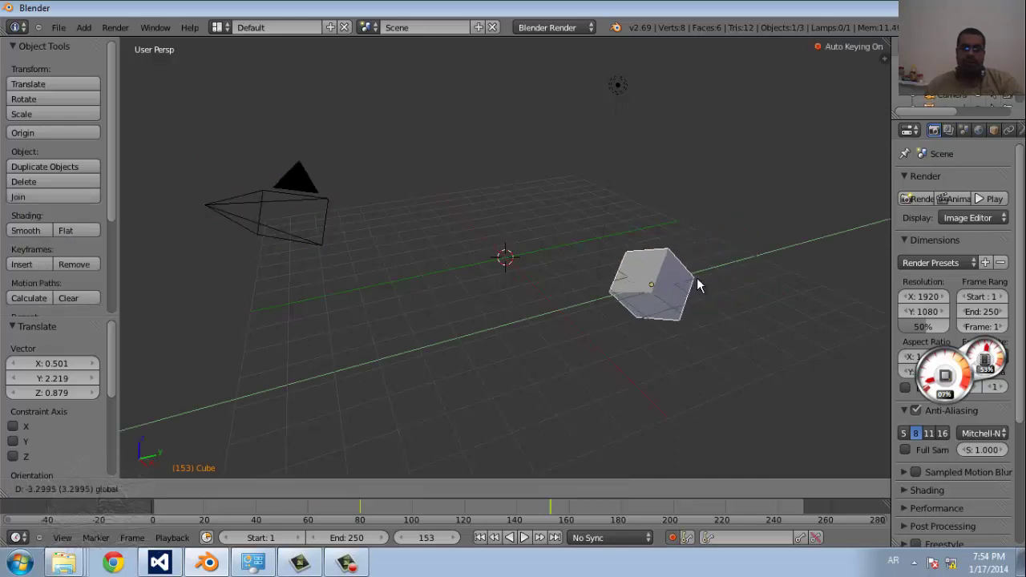
left_click(698, 284)
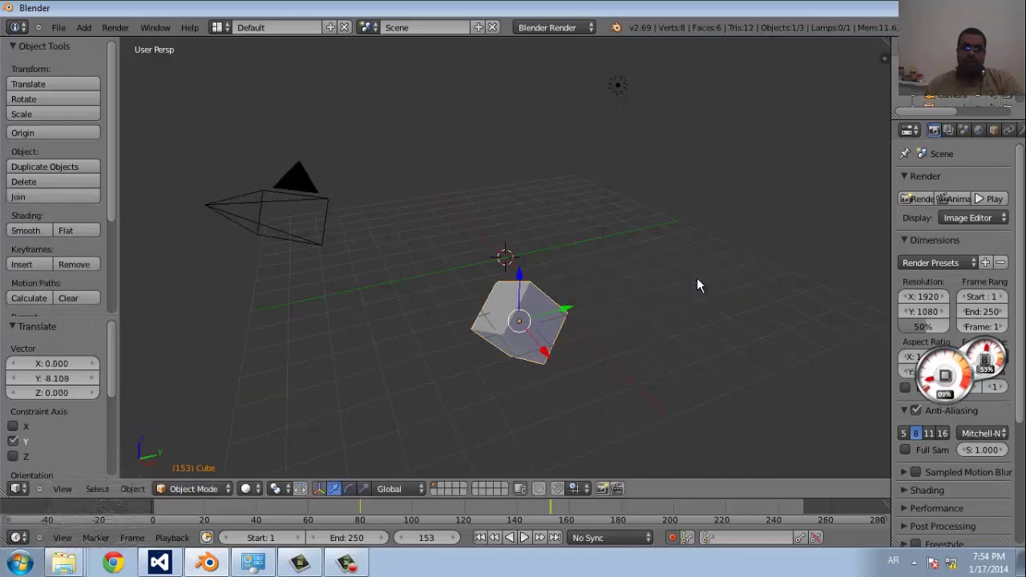
key("g")
key("x")
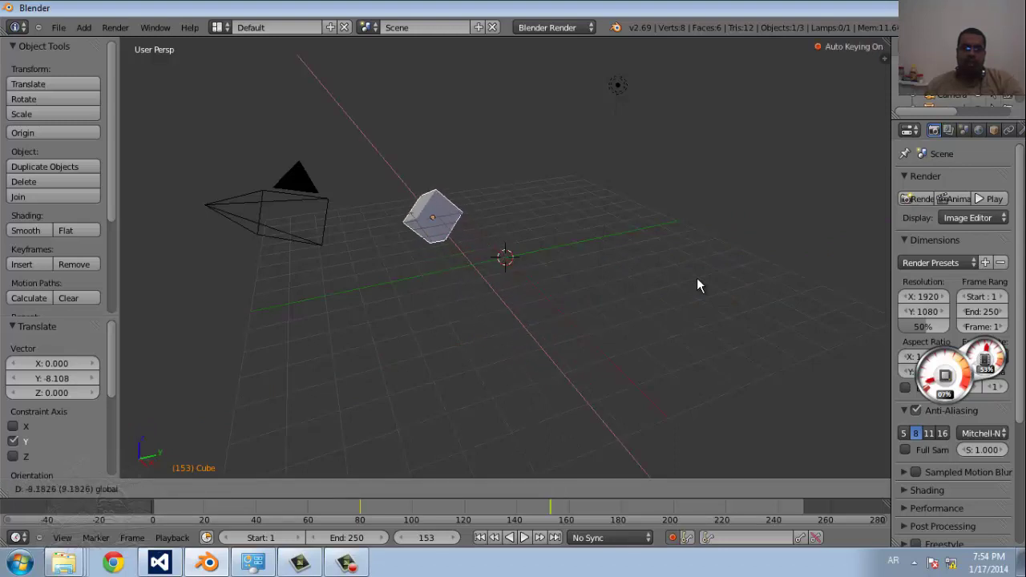
left_click(698, 284)
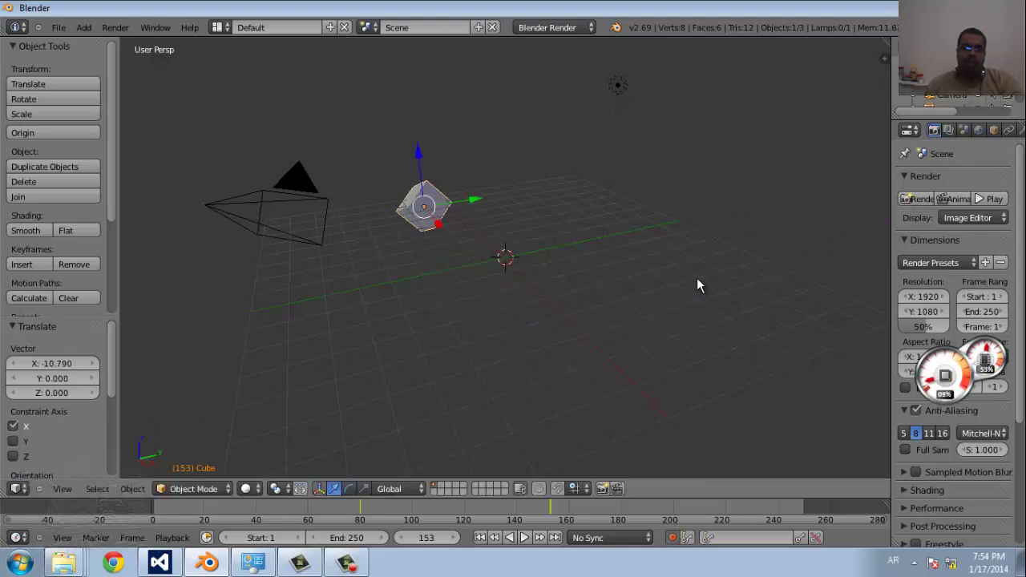
Step: Move the cube along Y to 4.576 and raise it on Z to 2.763
key("g")
key("y")
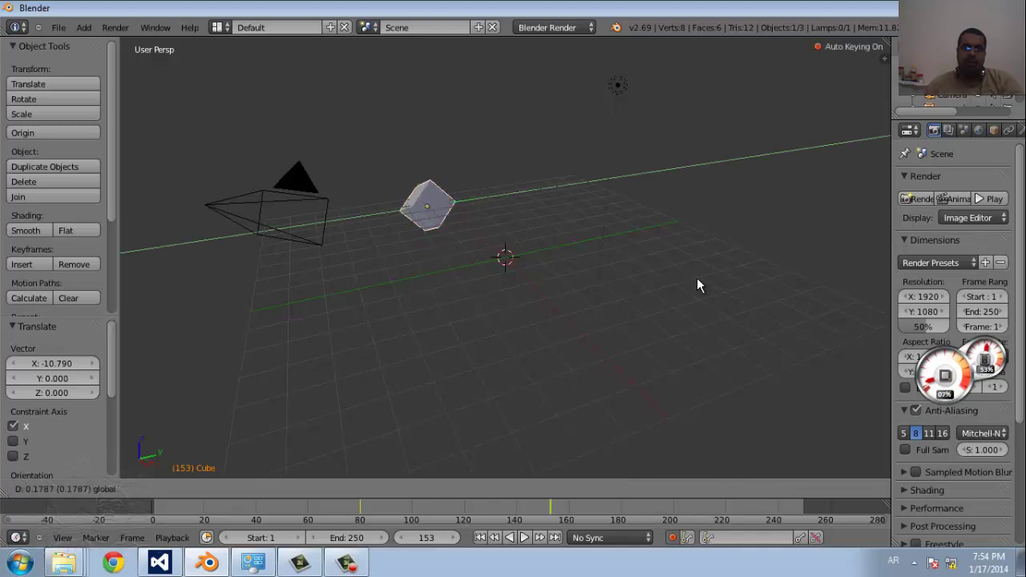
left_click(697, 284)
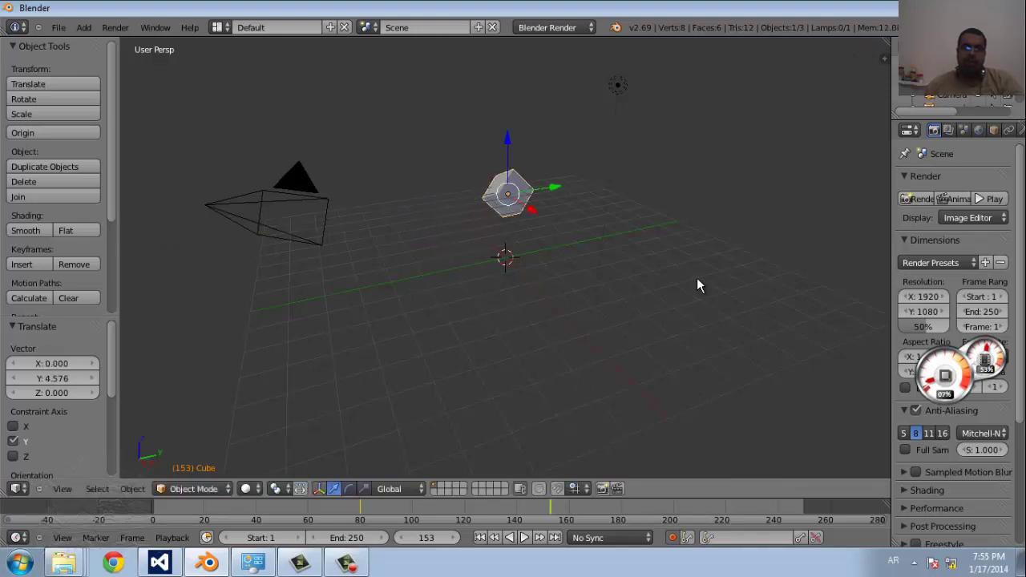
key("g")
key("z")
left_click(697, 285)
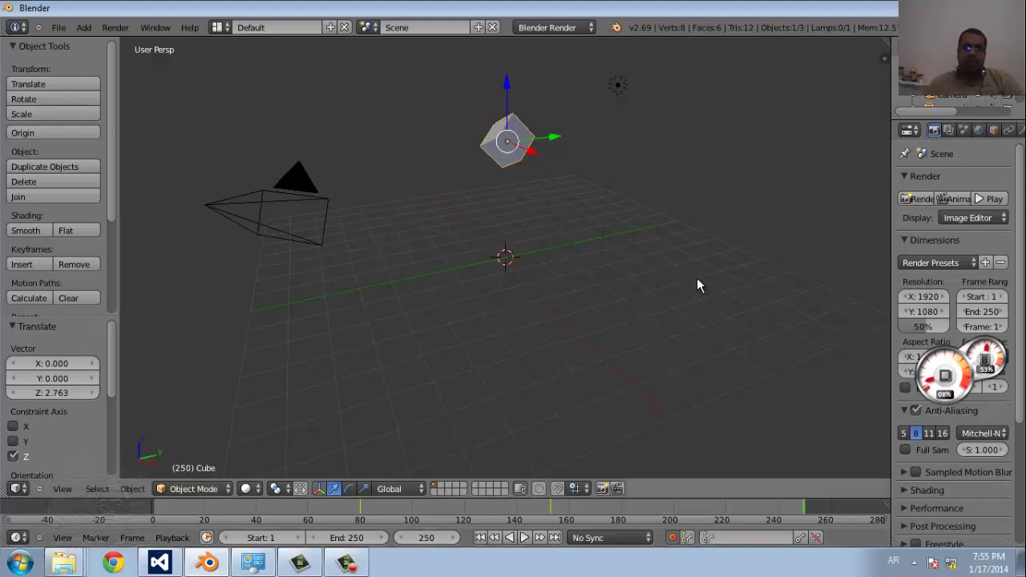
Step: At frame 250, slide the cube right along X and left along Y
key("g")
key("x")
key("Return")
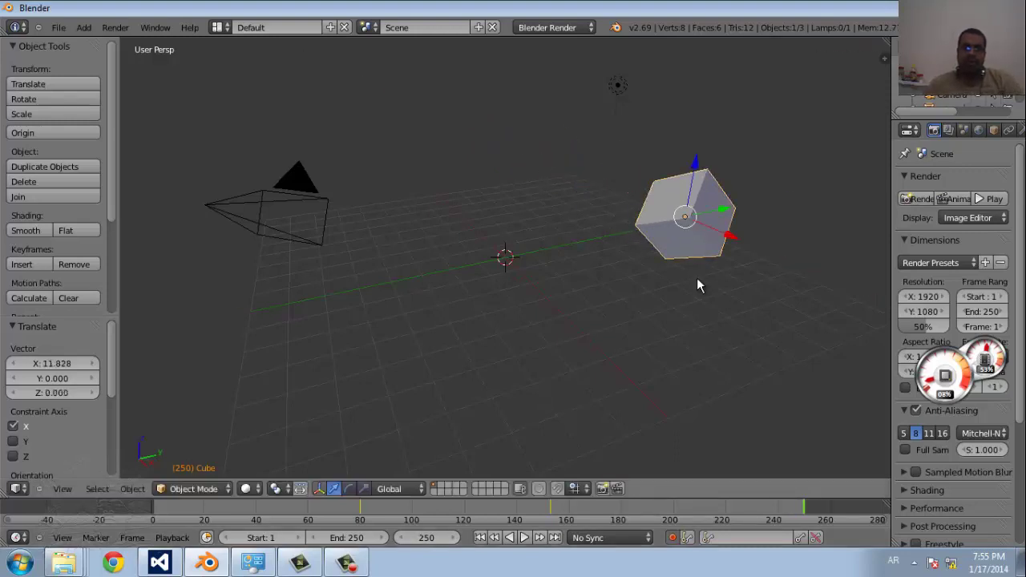
key("g")
key("y")
key("Return")
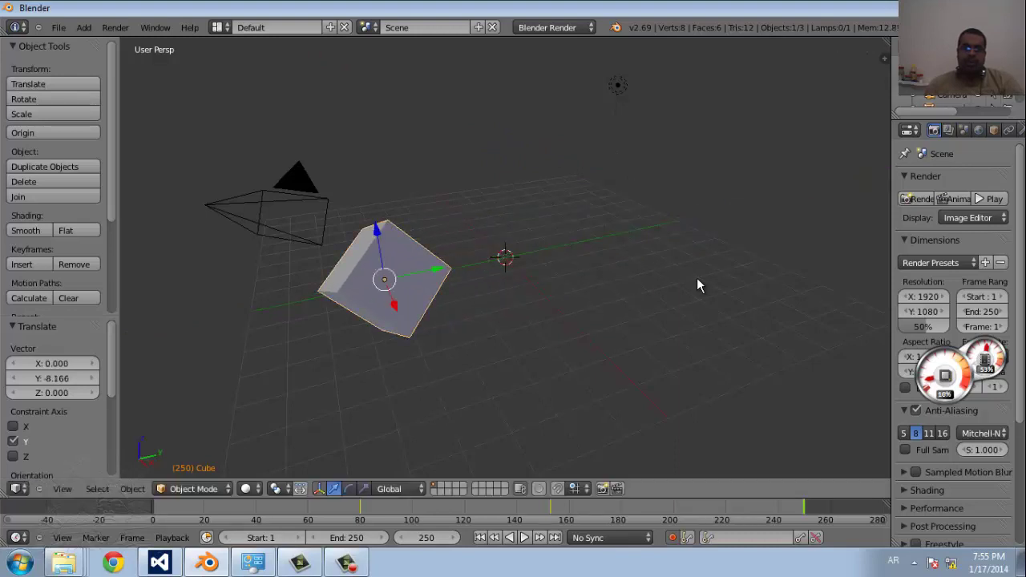
Step: Scale the cube uniformly to 0.575 and play back the animation
key("s")
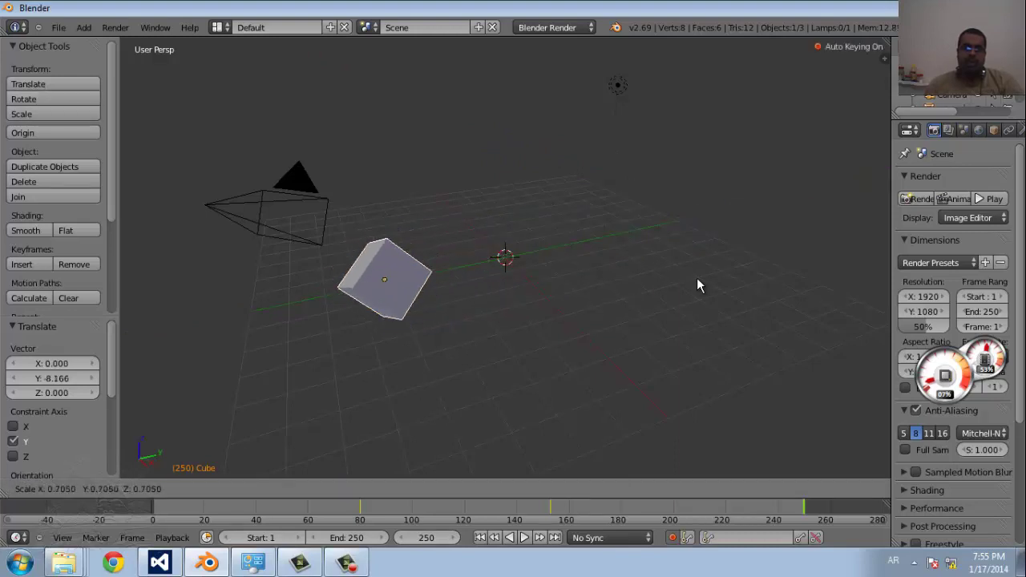
left_click(697, 283)
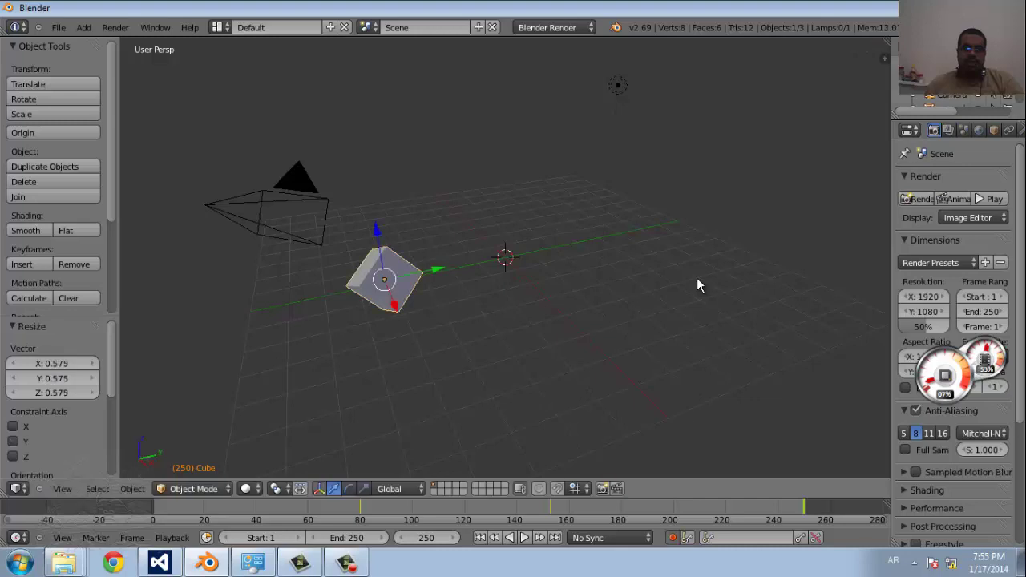
key("alt+a")
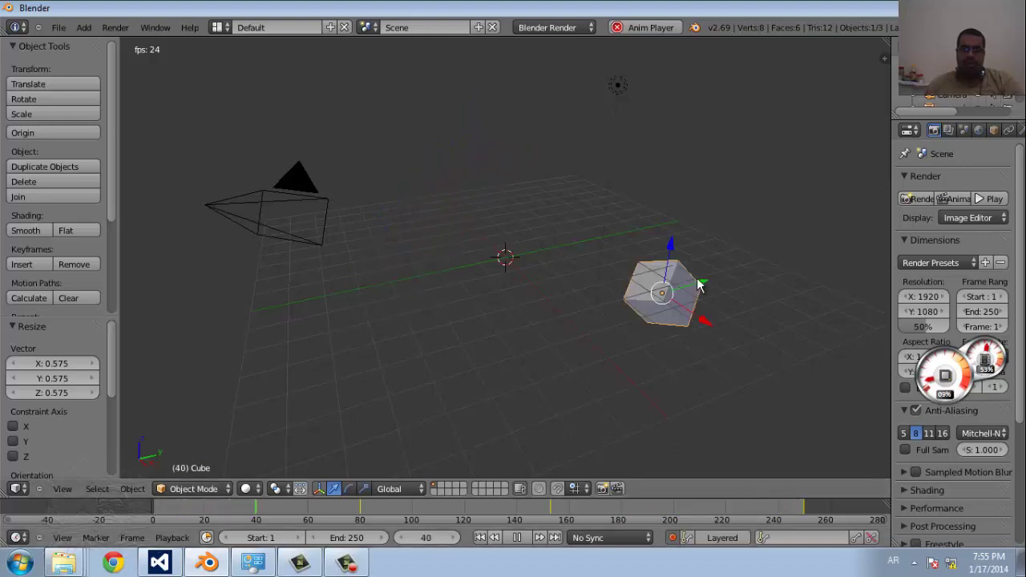
Step: Stop playback, move the cube further right and up, tilt it -66.929°, and replay the animation
key("alt+a")
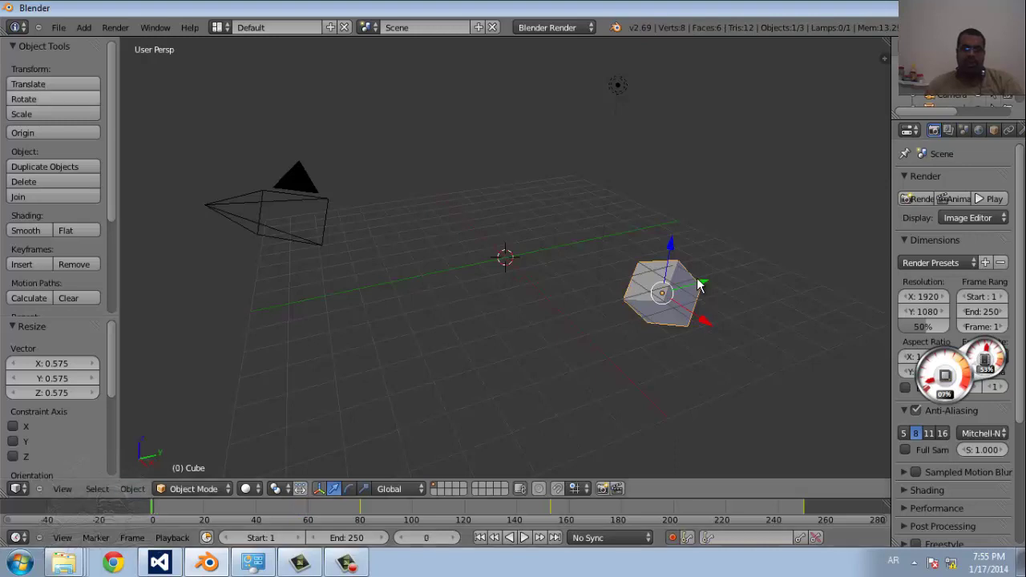
key("g")
left_click(697, 284)
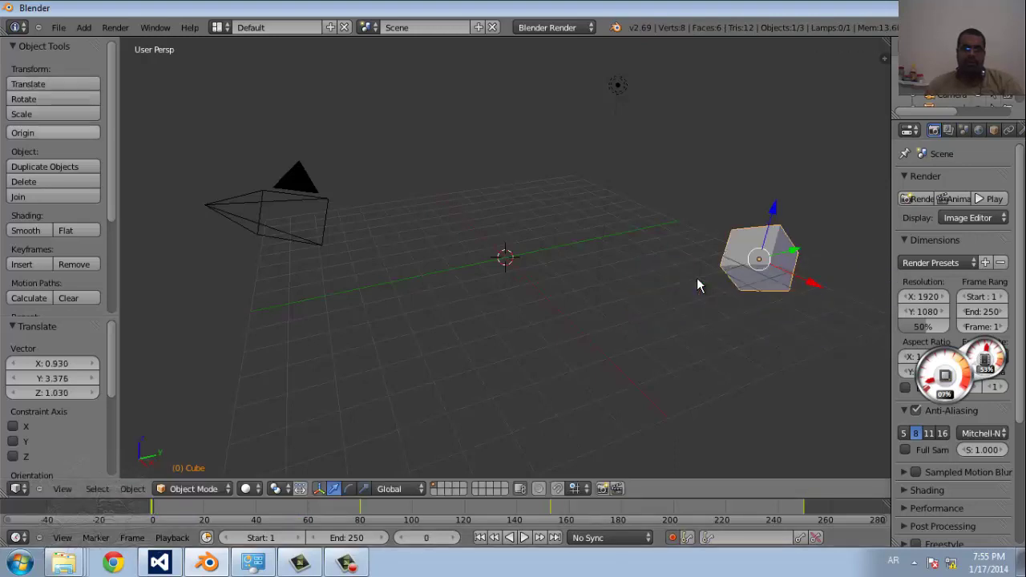
key("r")
left_click(698, 284)
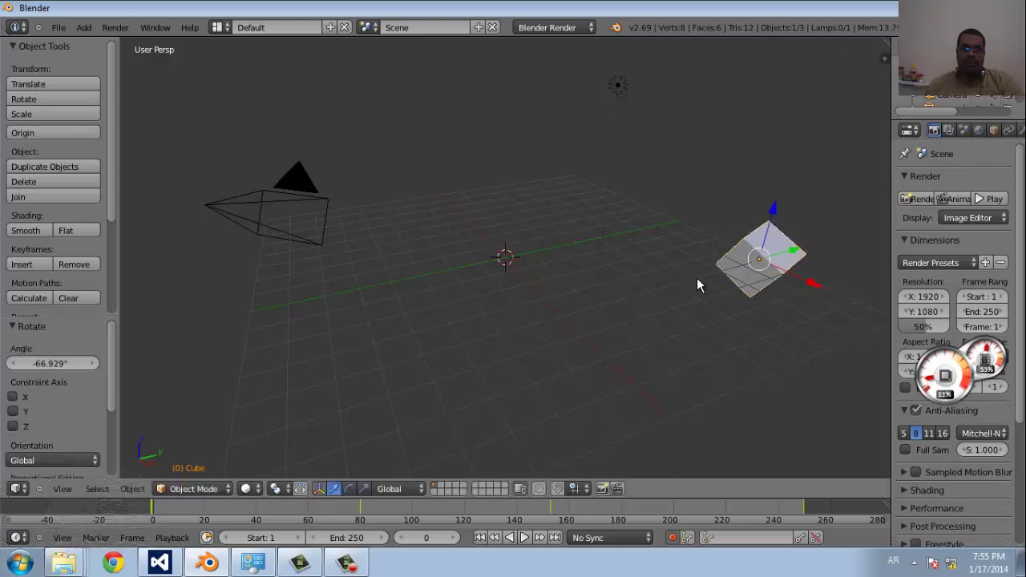
key("alt+a")
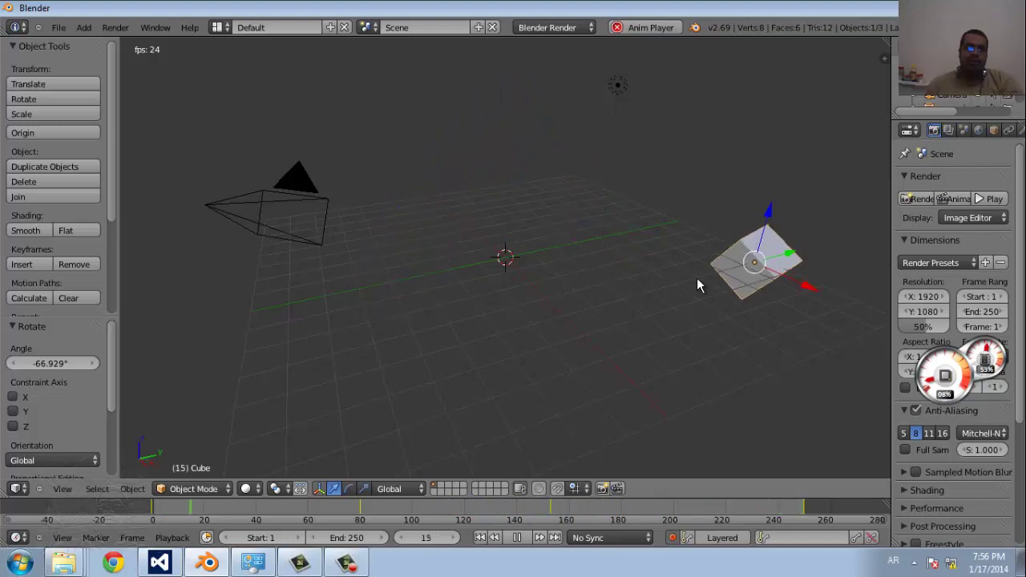
key("shift+a")
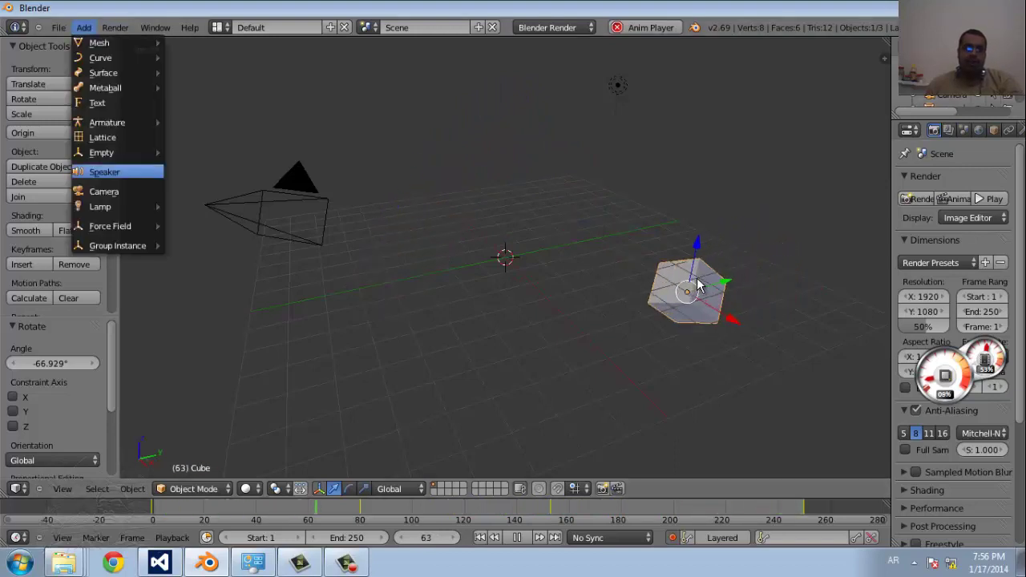
key("Up")
key("Up")
key("Up")
key("Up")
key("Up")
key("Up")
key("Down")
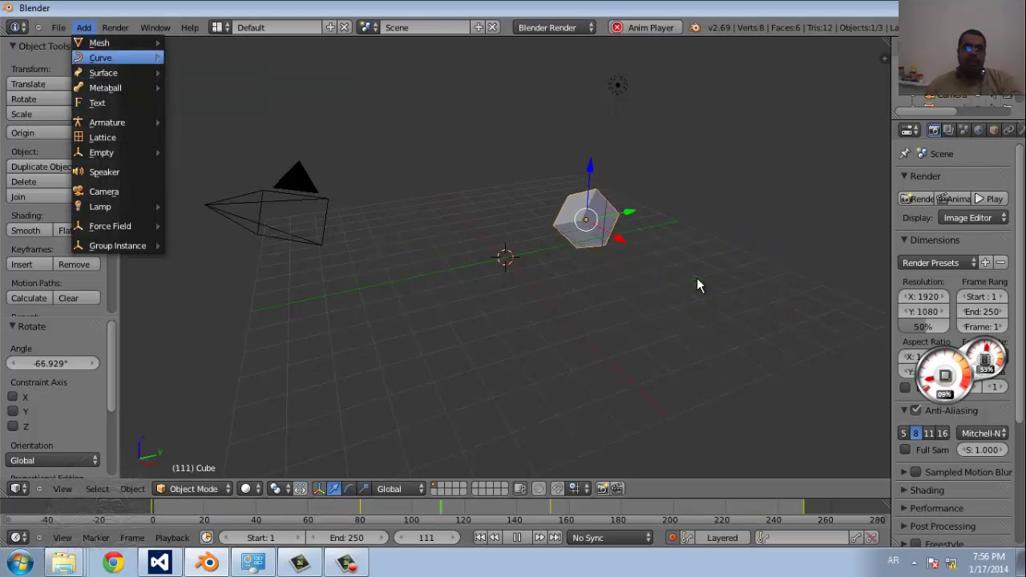
key("Up")
key("Right")
key("Left")
key("Up")
key("Up")
key("Up")
key("Up")
key("Up")
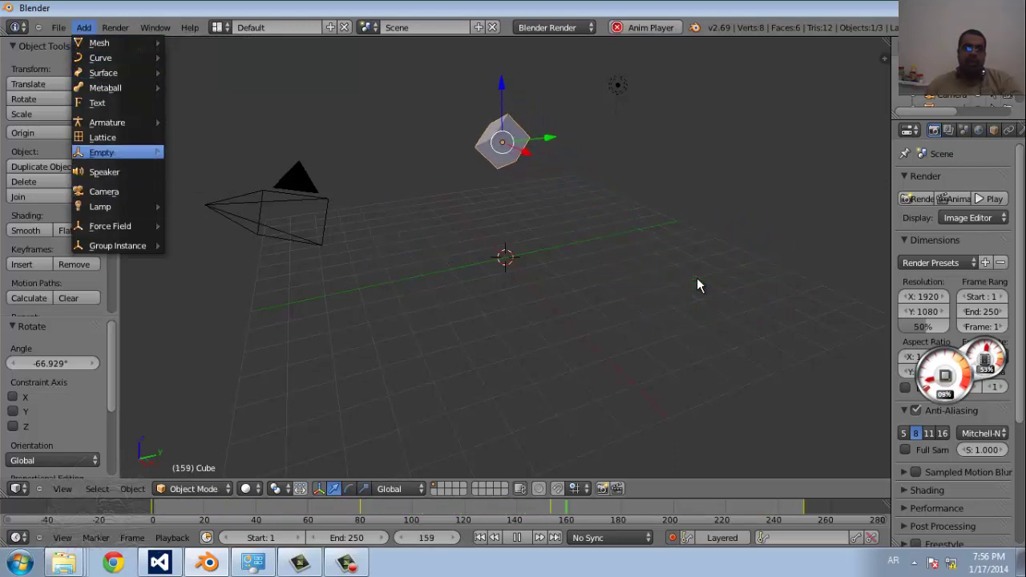
key("Down")
key("Down")
key("Down")
key("Right")
key("Down")
key("Down")
key("Down")
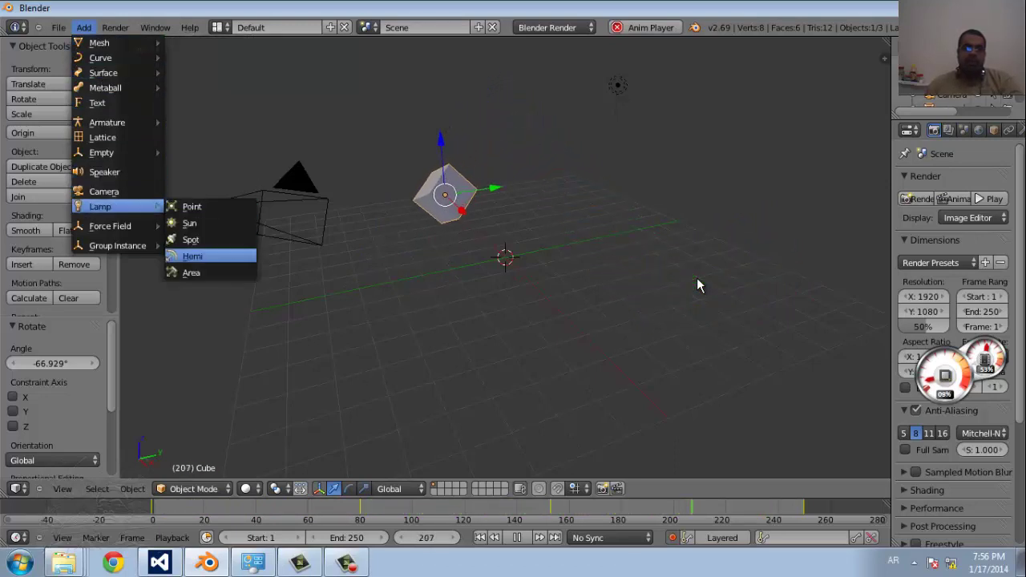
key("Down")
key("Down")
key("Left")
key("Down")
key("Down")
key("Up")
key("Up")
key("Up")
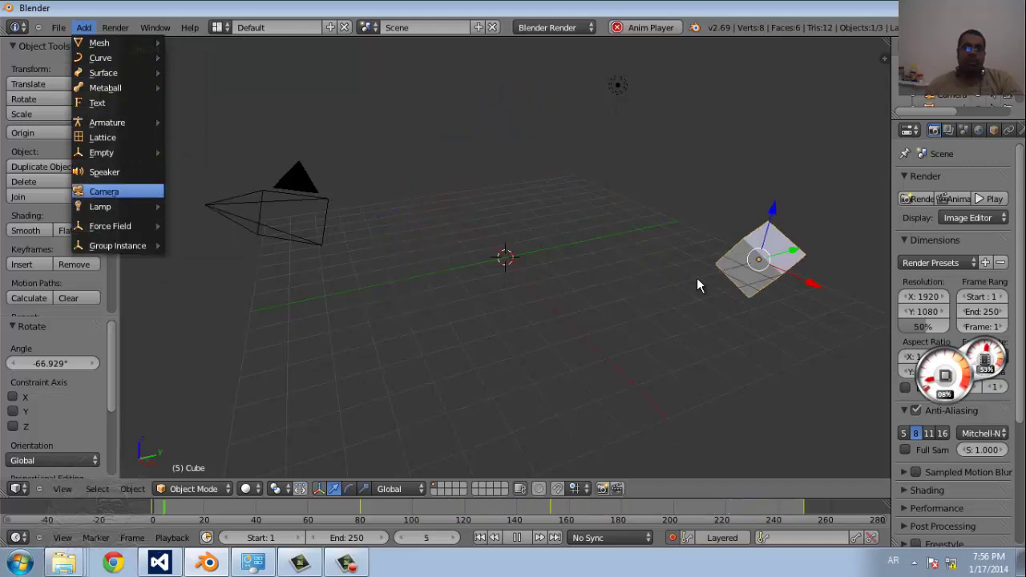
key("Up")
key("Up")
key("Up")
key("Right")
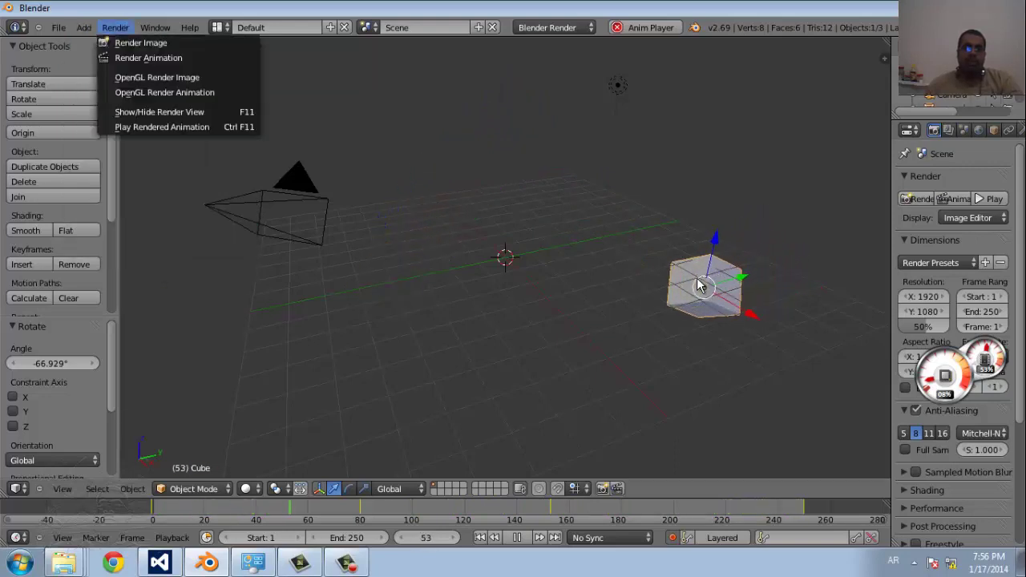
key("Down")
key("Down")
key("Down")
key("Down")
key("Up")
key("Up")
key("Up")
key("Down")
key("Down")
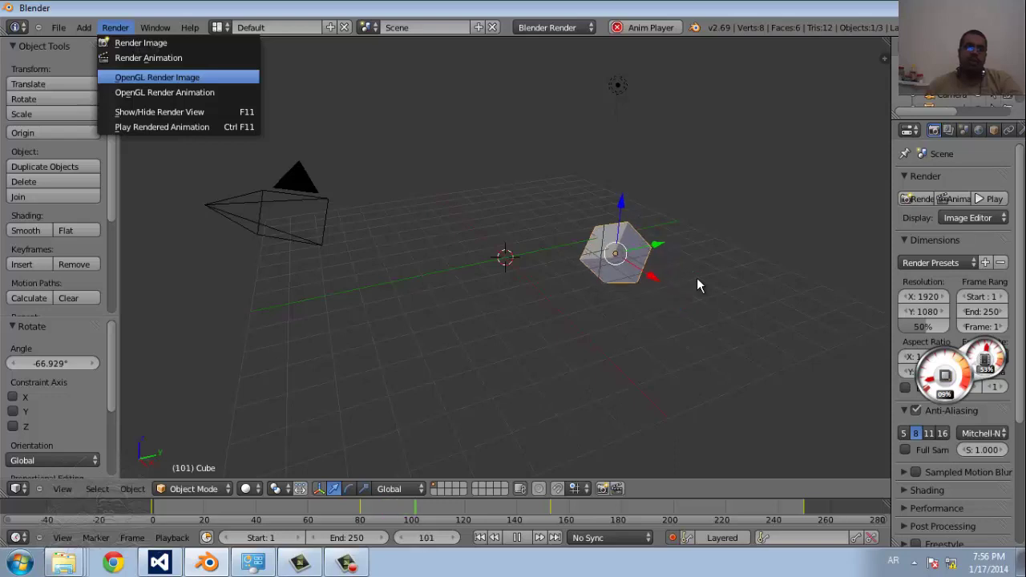
key("Down")
key("Down")
key("Down")
key("Down")
key("Down")
key("Down")
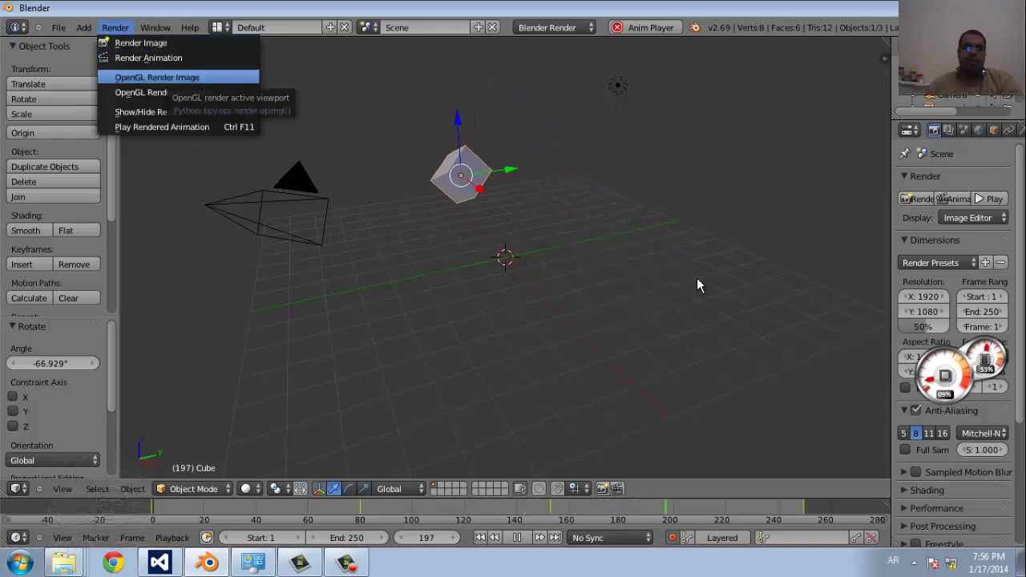
key("Escape")
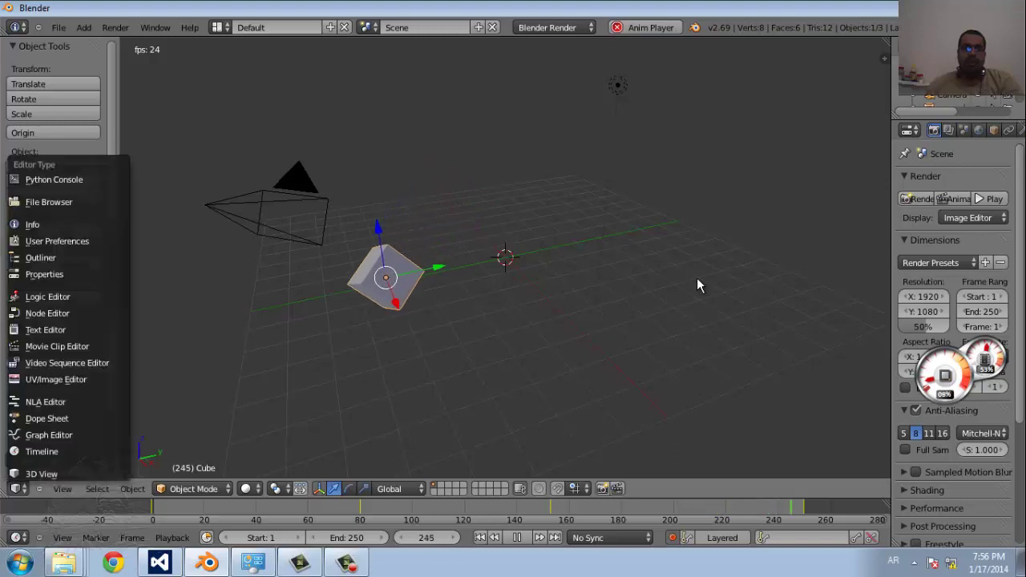
left_click(16, 488)
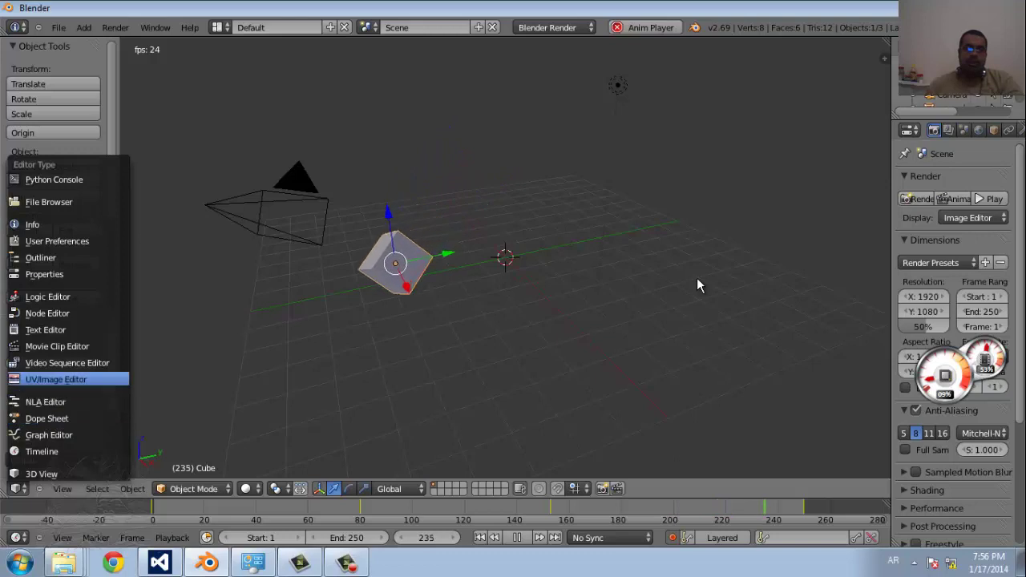
key("Down")
key("Return")
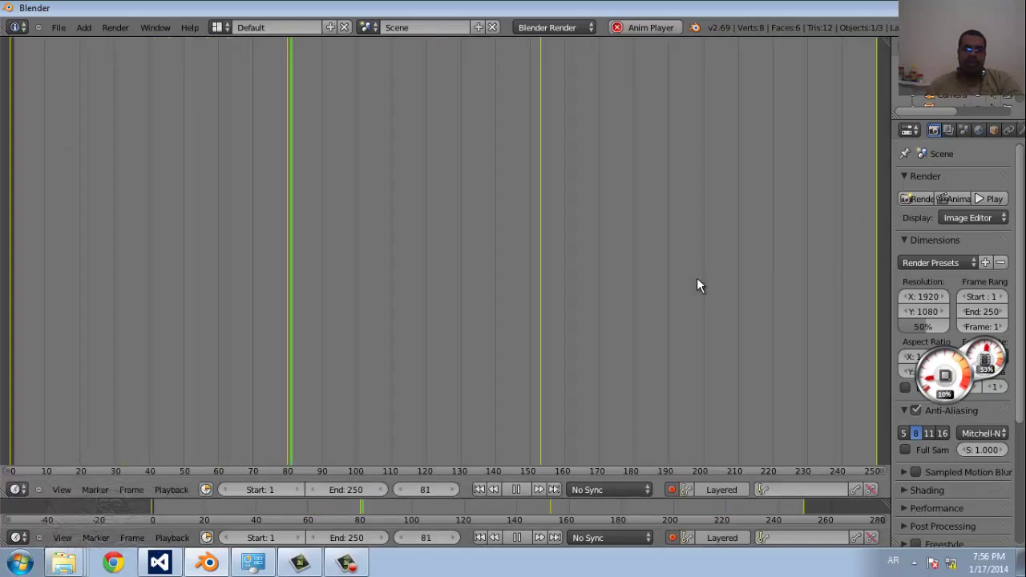
left_click(16, 488)
key("Down")
key("Return")
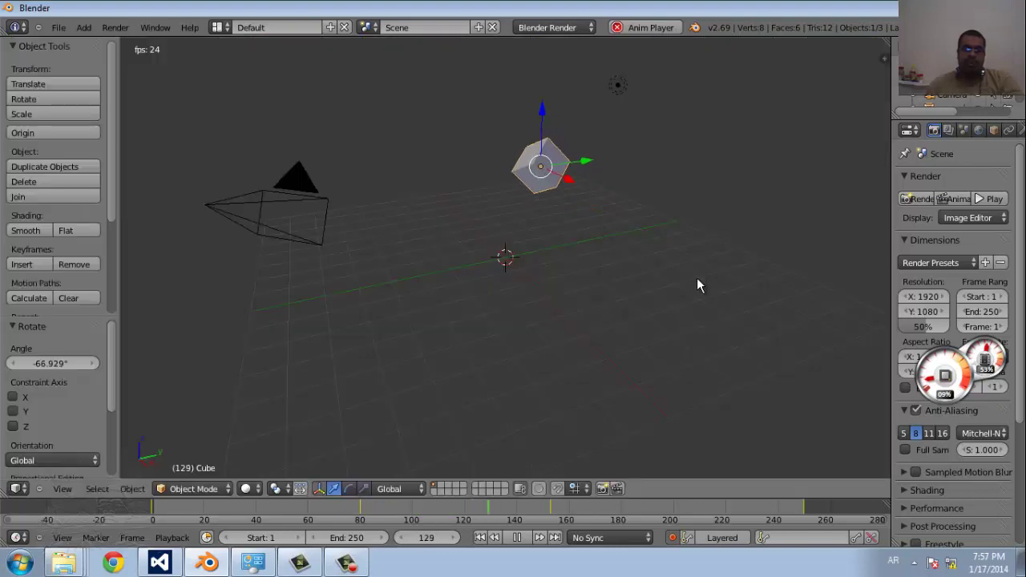